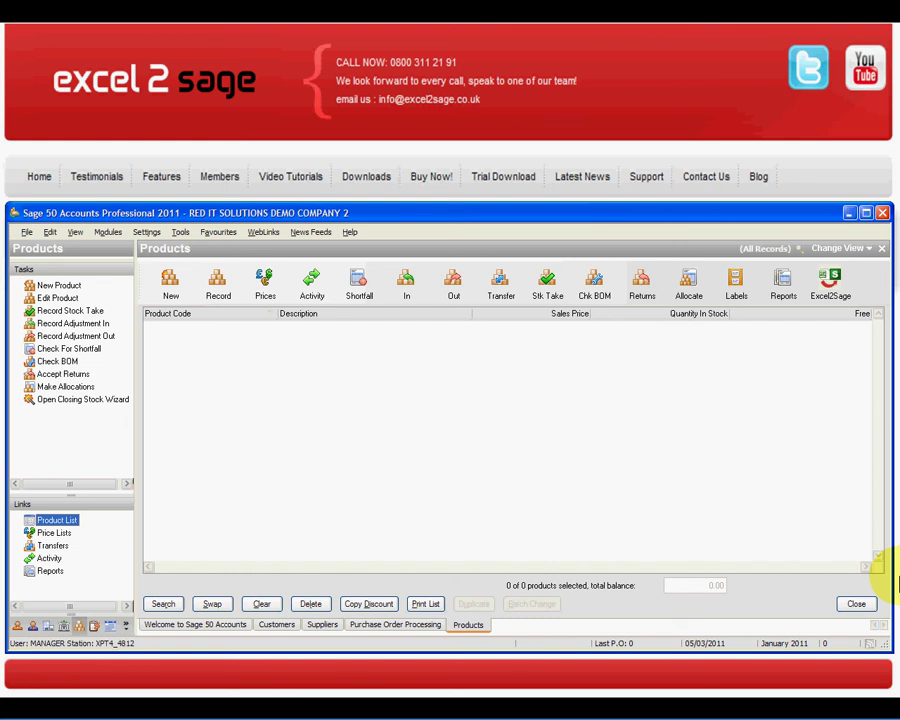
Switch from Sage 50's empty product list to the Excel2SageImport workbook
key("alt+Tab")
key("Tab")
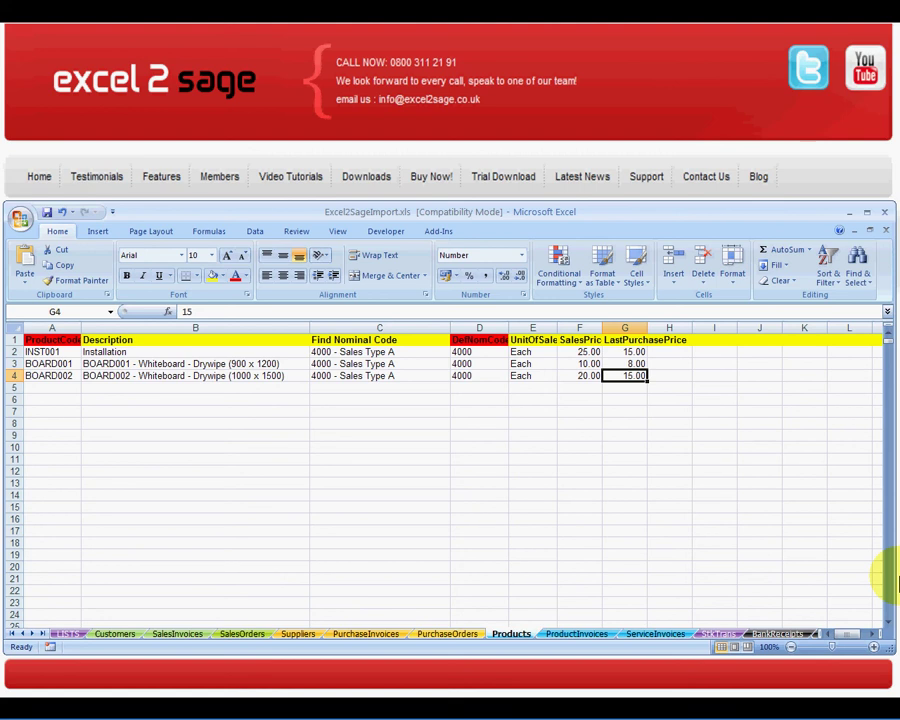
Check C2's nominal code list, keep 4000 - Sales Type A, and return to Sage 50
left_click(430, 352)
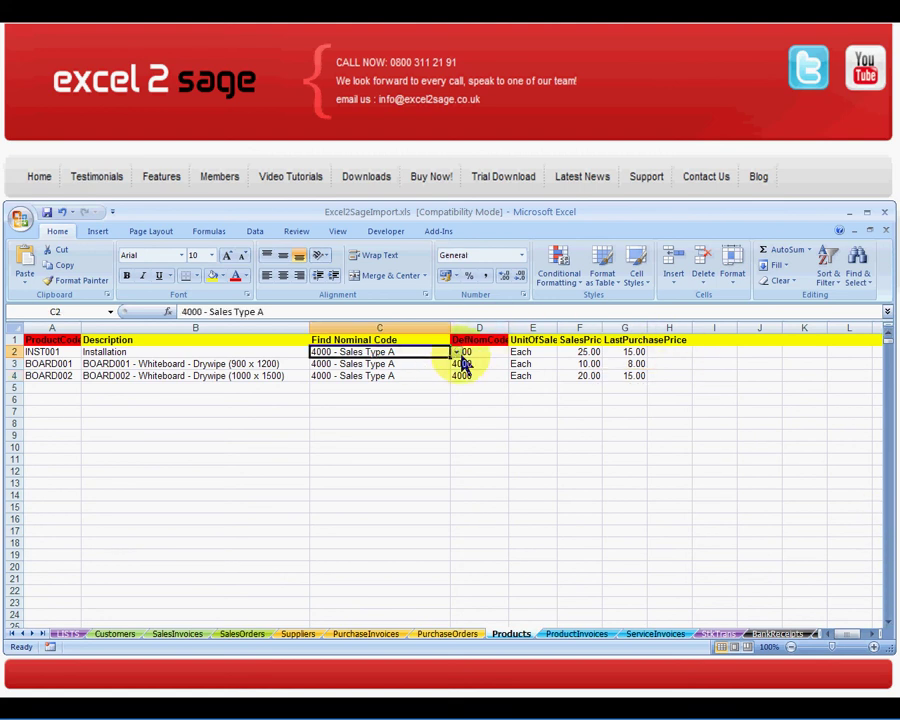
left_click(456, 353)
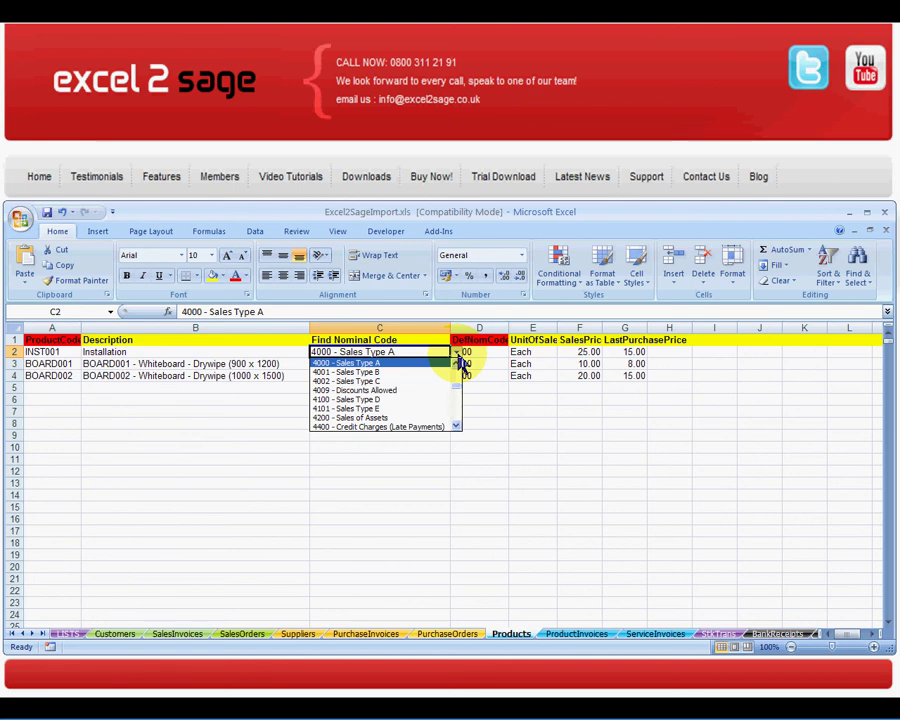
left_click(456, 353)
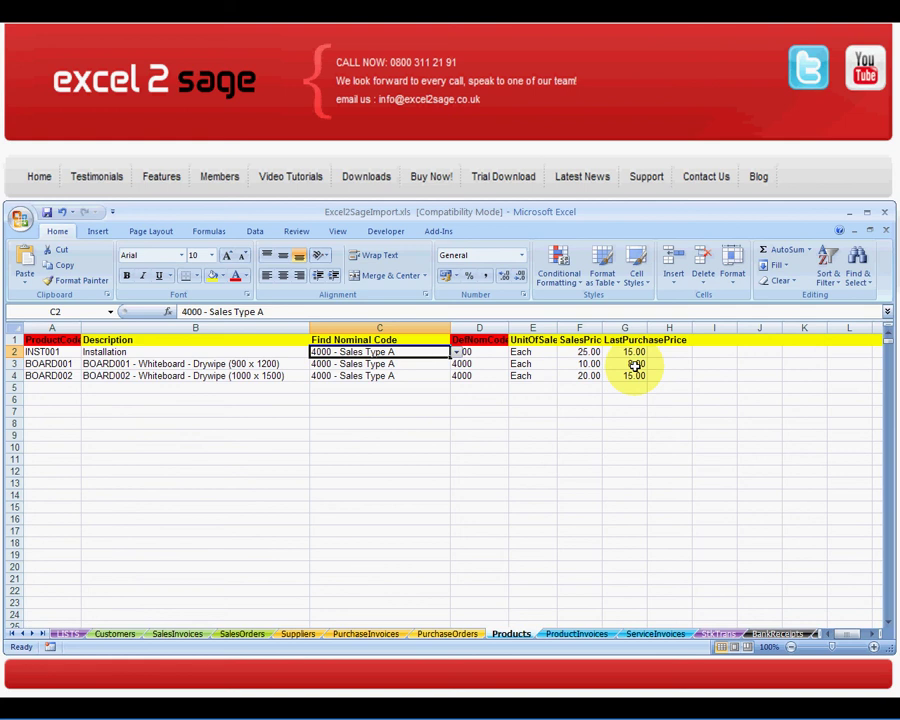
key("alt+Tab")
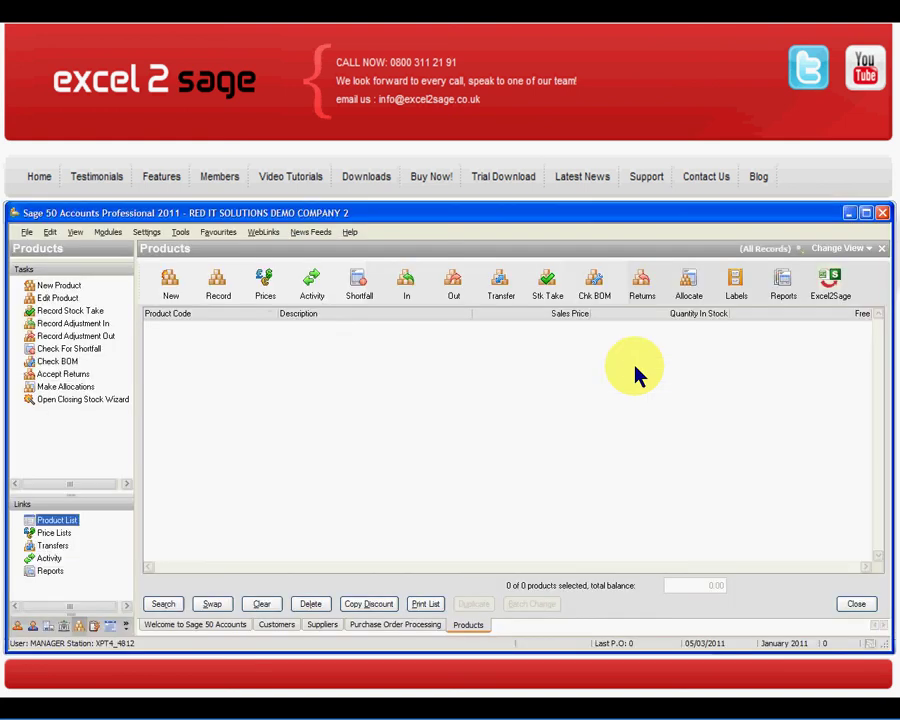
Launch the Excel2Sage Connector, centre it, and connect to RED IT SOLUTIONS DEMO COMPANY 2
left_click(830, 290)
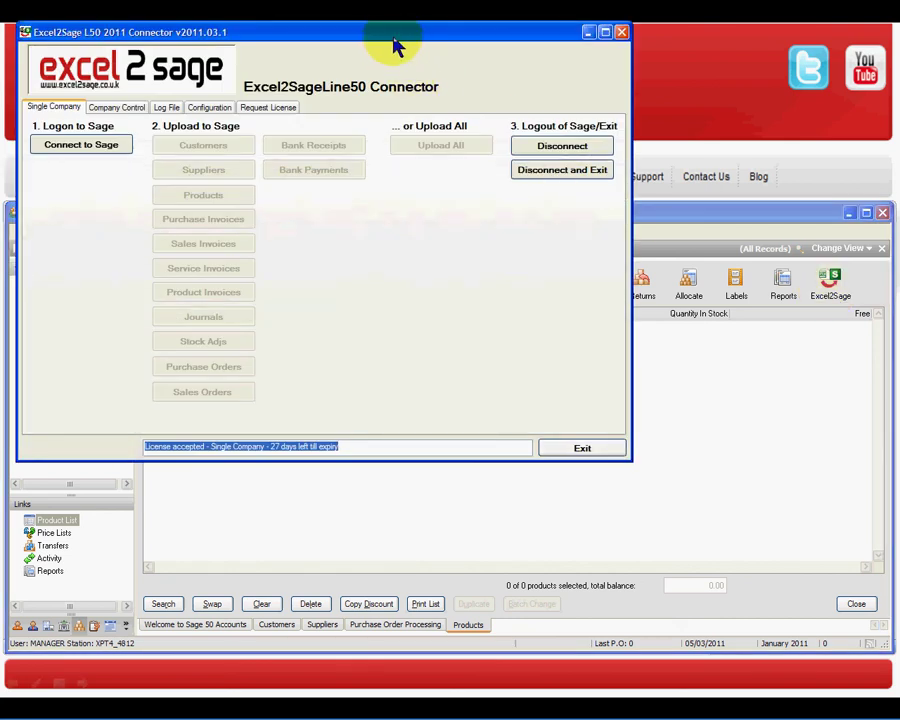
left_click_drag(395, 45, 542, 262)
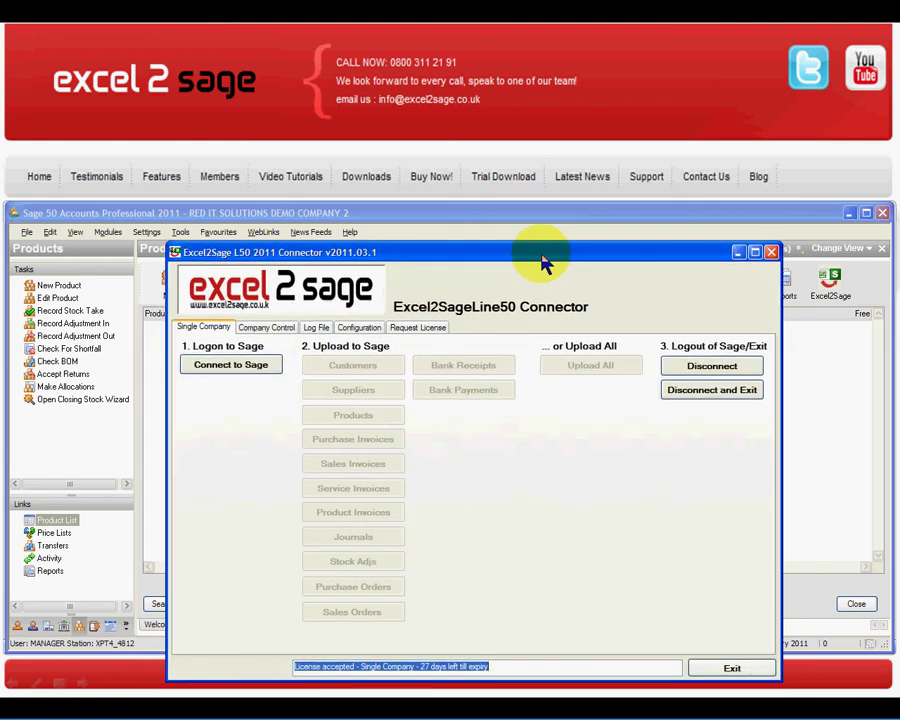
left_click(255, 365)
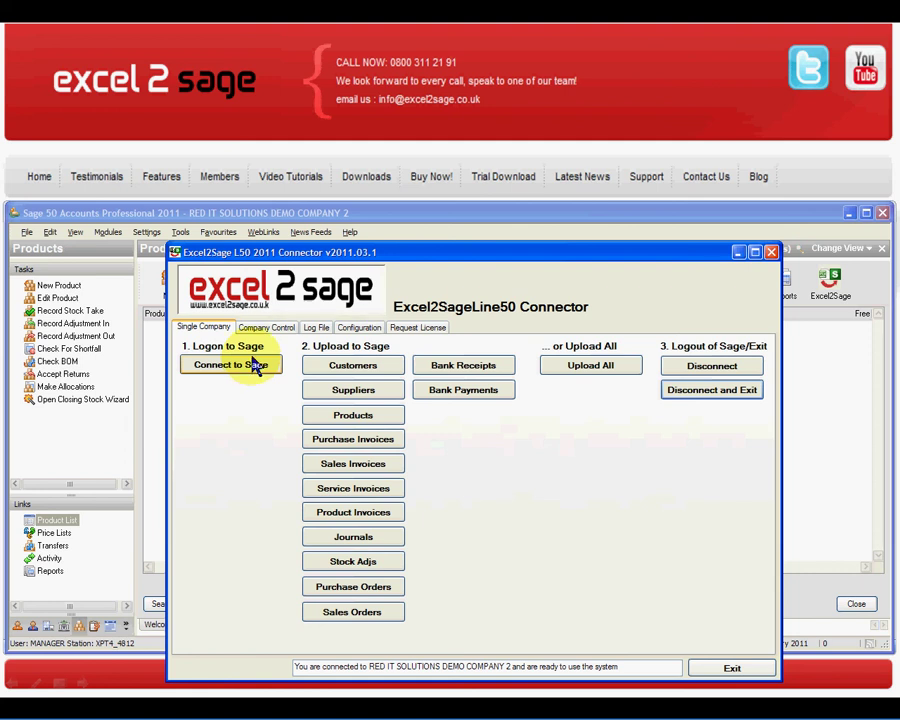
Upload the products, then view INST001, BOARD001 and BOARD002 in Sage 50's product list
left_click(364, 424)
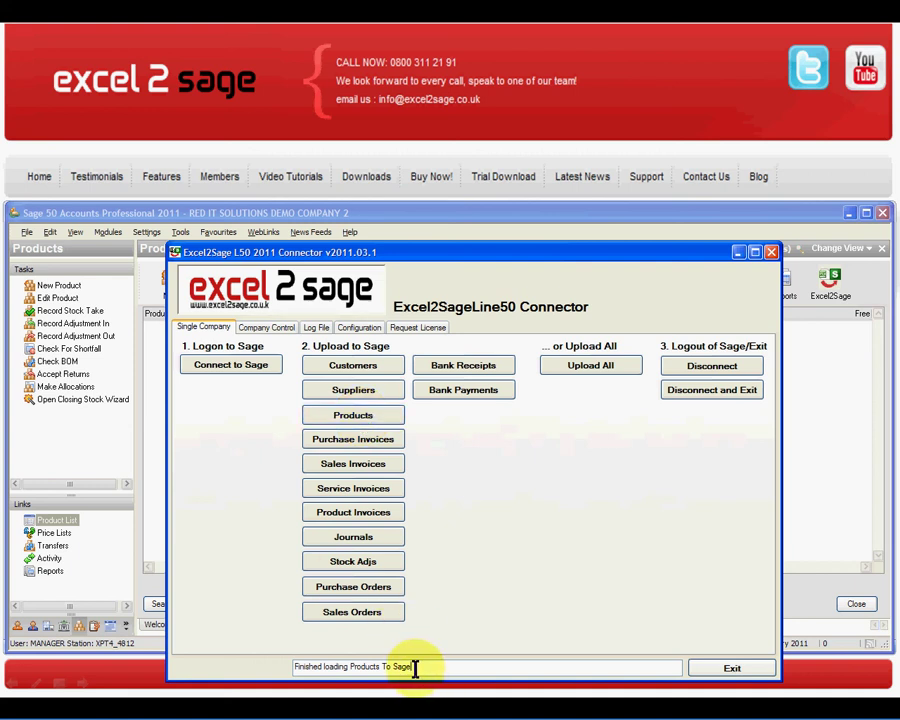
left_click_drag(415, 668, 259, 666)
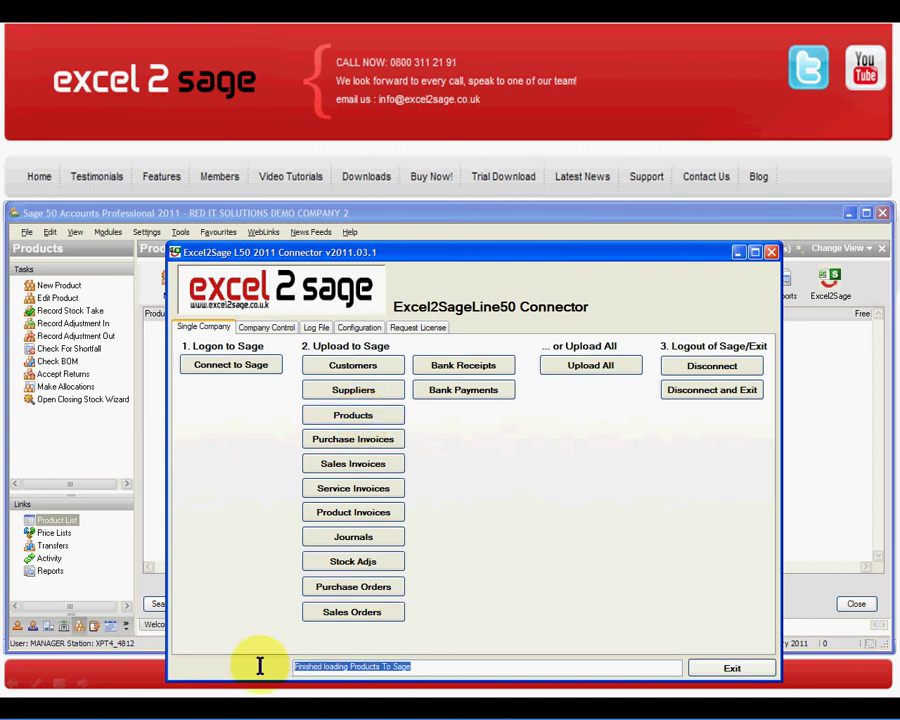
left_click(703, 219)
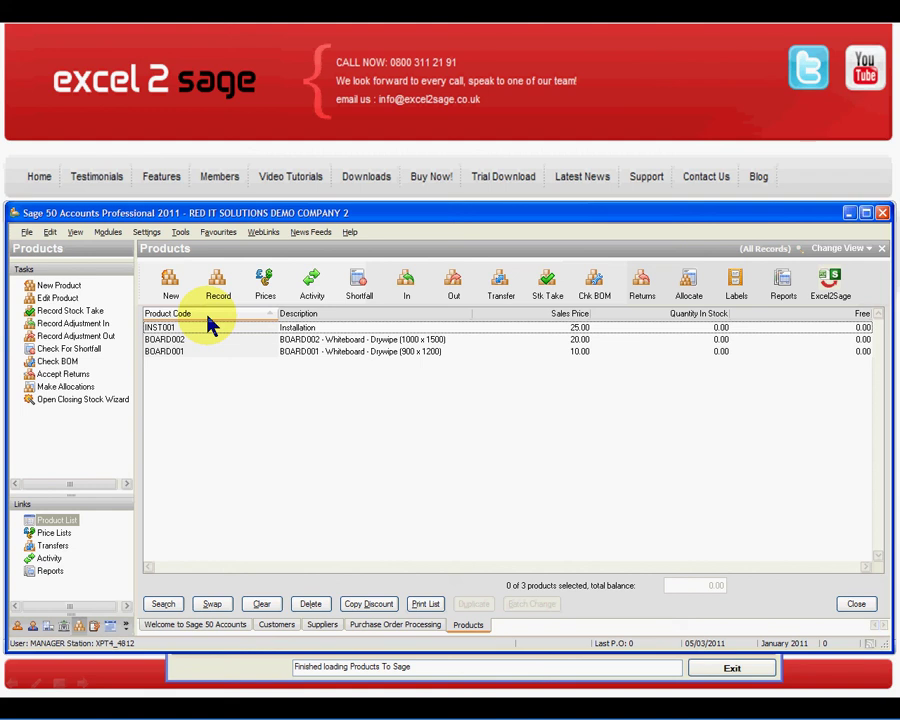
left_click(210, 328)
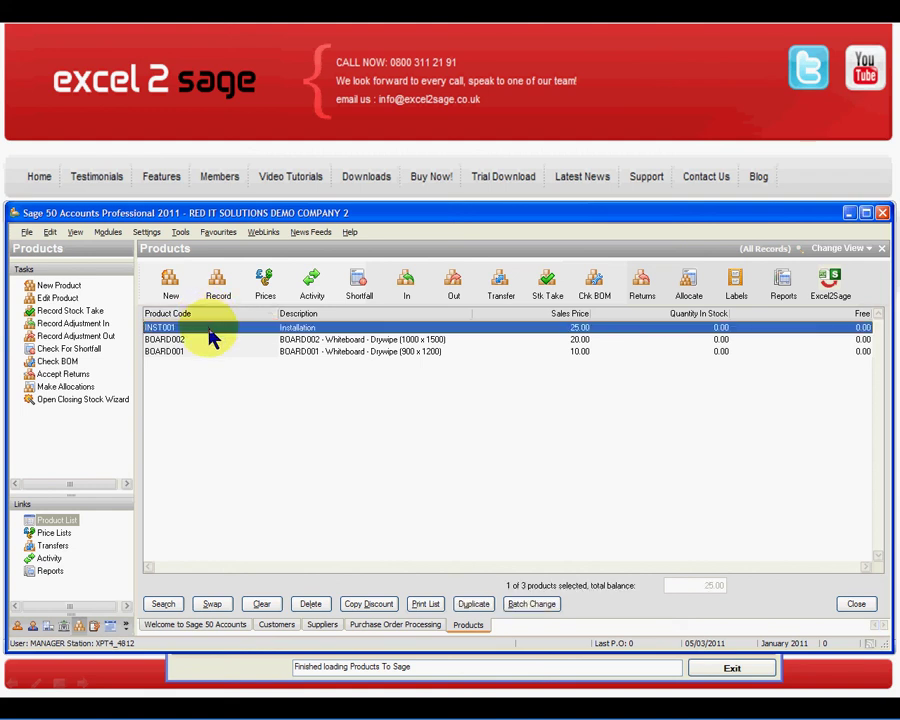
left_click(214, 340)
left_click(216, 352, "ctrl")
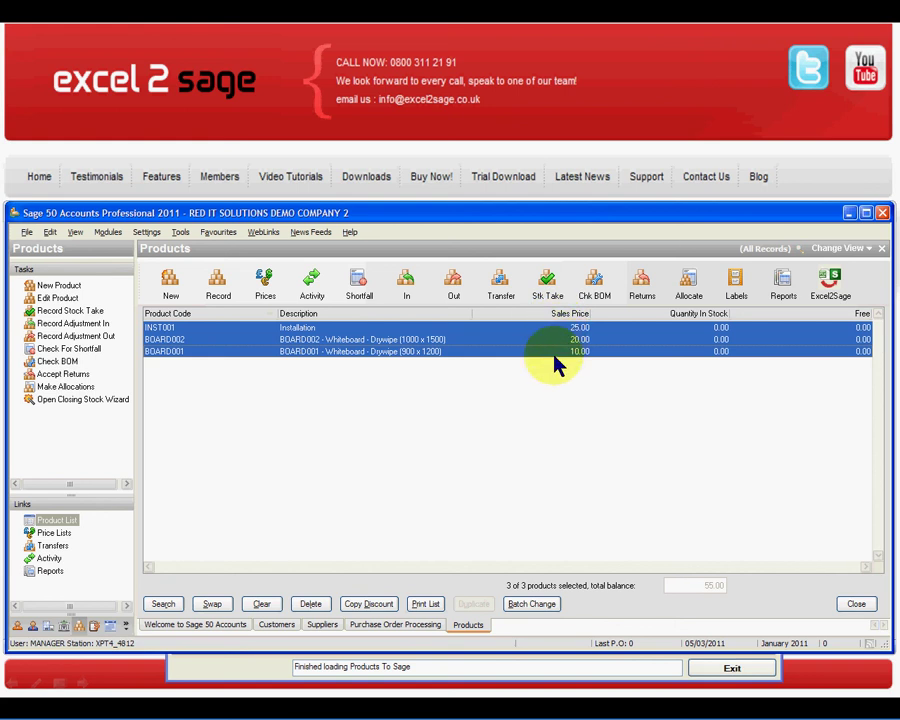
left_click(263, 605)
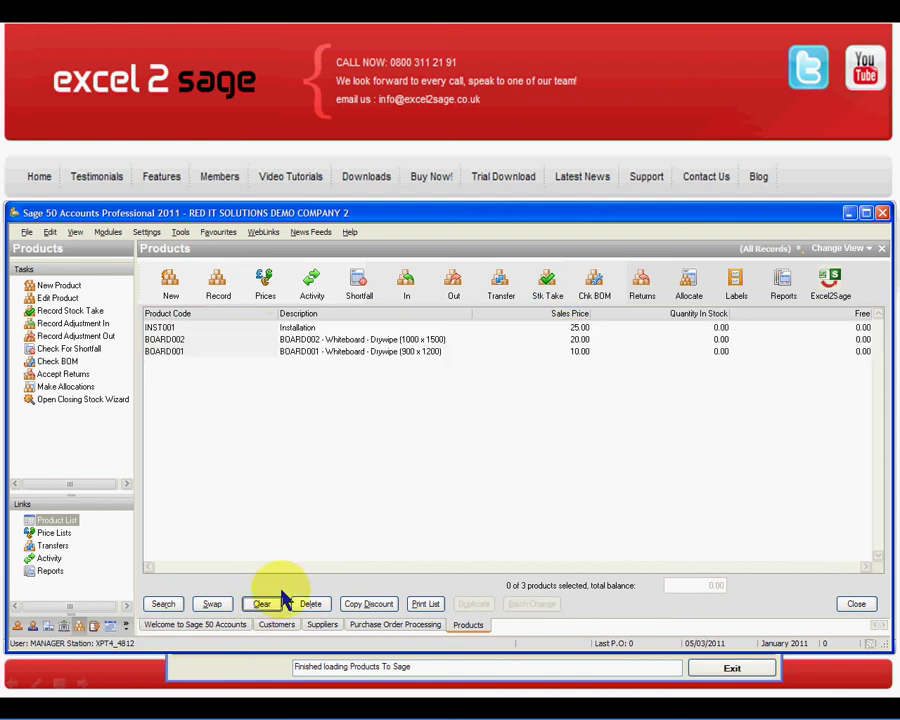
Enter sales prices 10, 20 and 30 for INST001, BOARD001 and BOARD002 in F2:F4
key("alt+Tab")
key("alt+Tab")
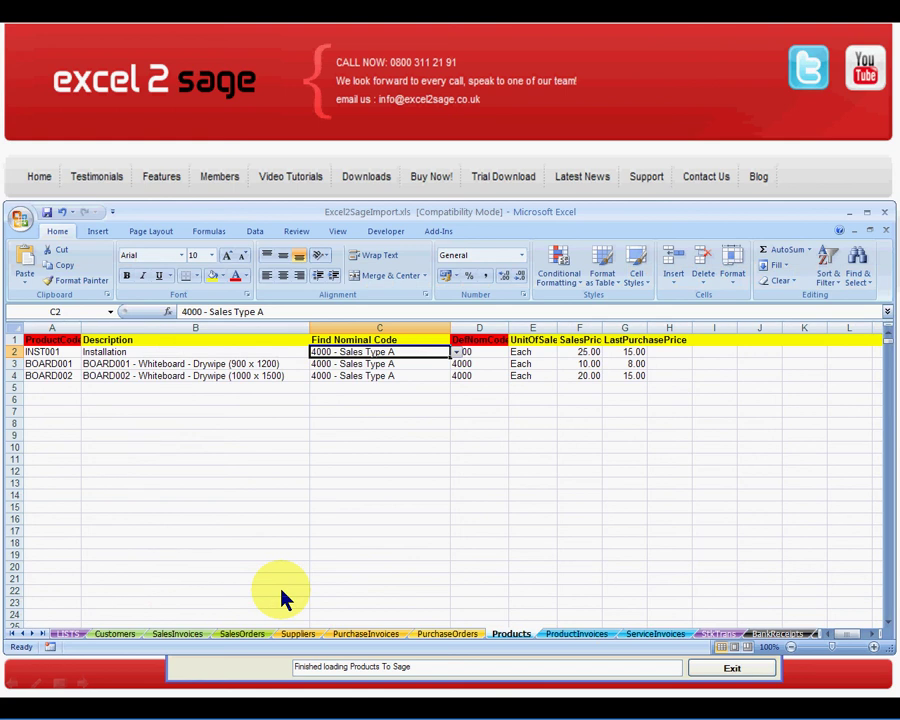
left_click(583, 355)
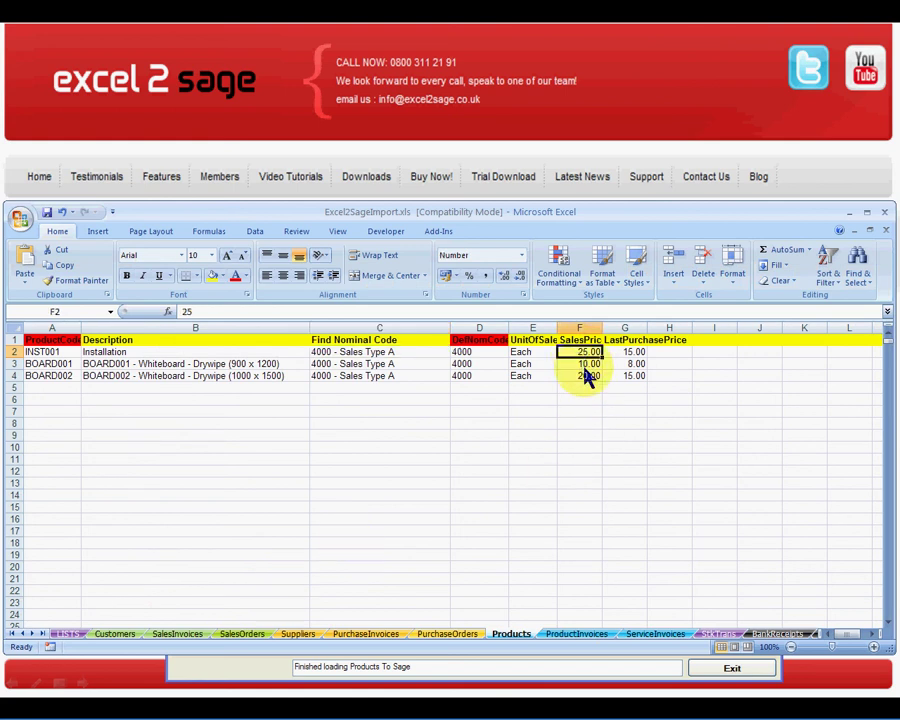
type("10")
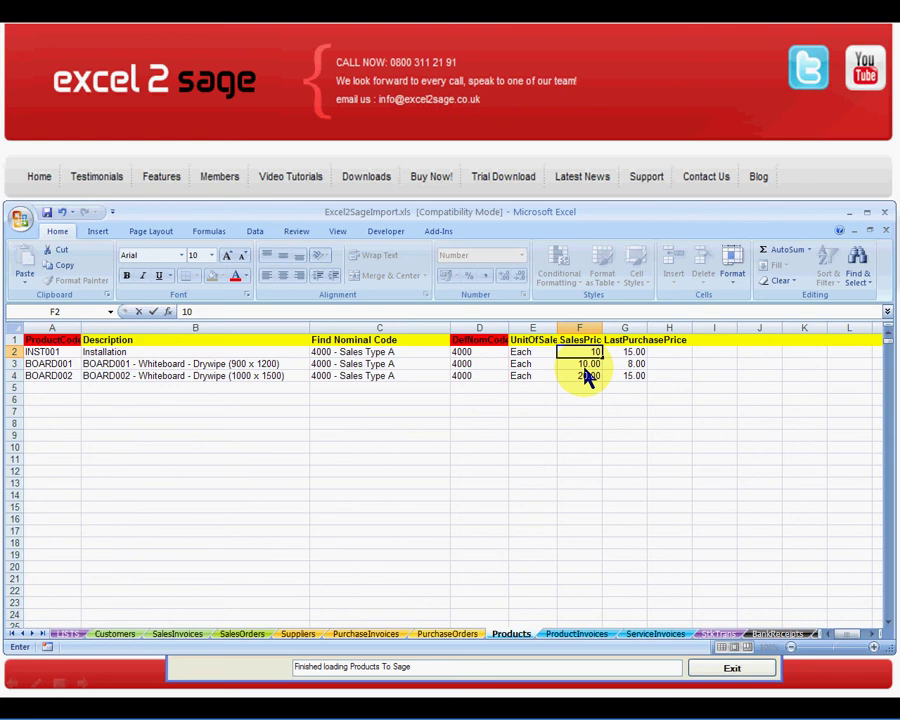
key("Return")
type("20")
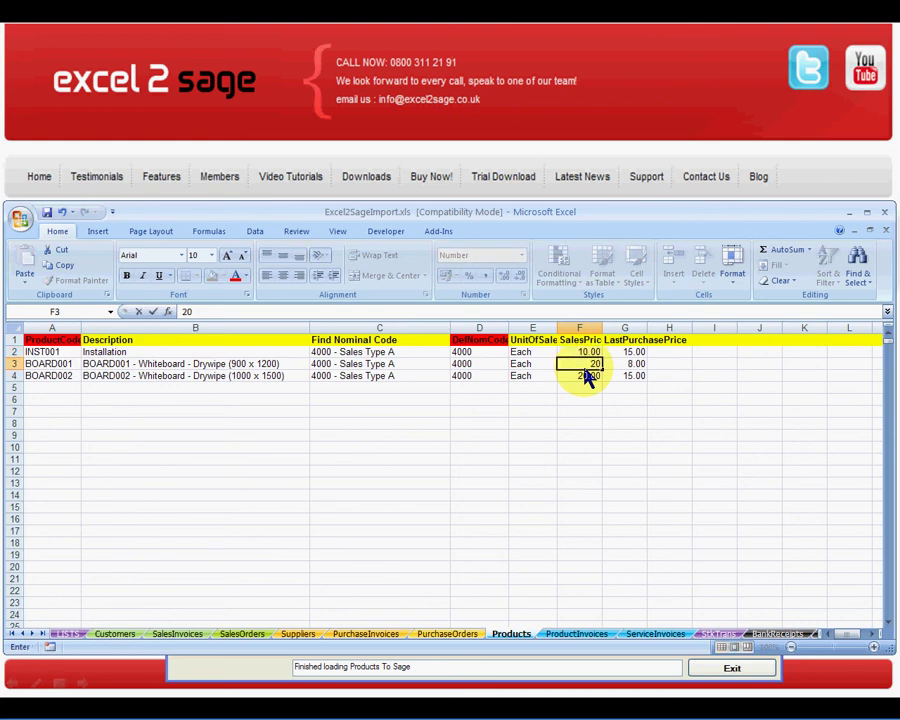
key("Return")
type("30")
key("Return")
Save the Excel2SageImport workbook with the new prices
key("Right")
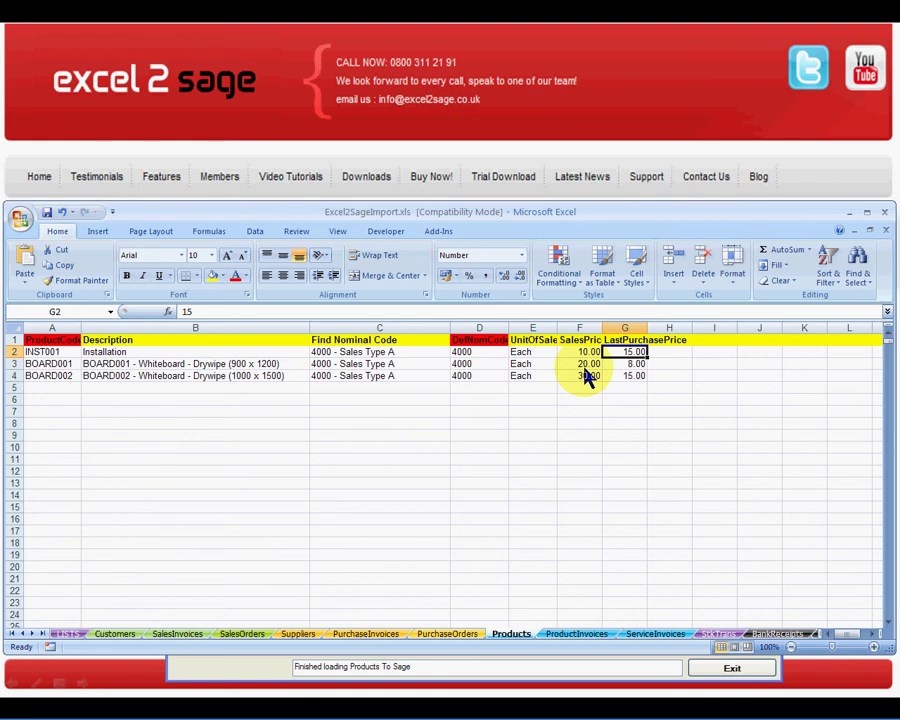
left_click(46, 212)
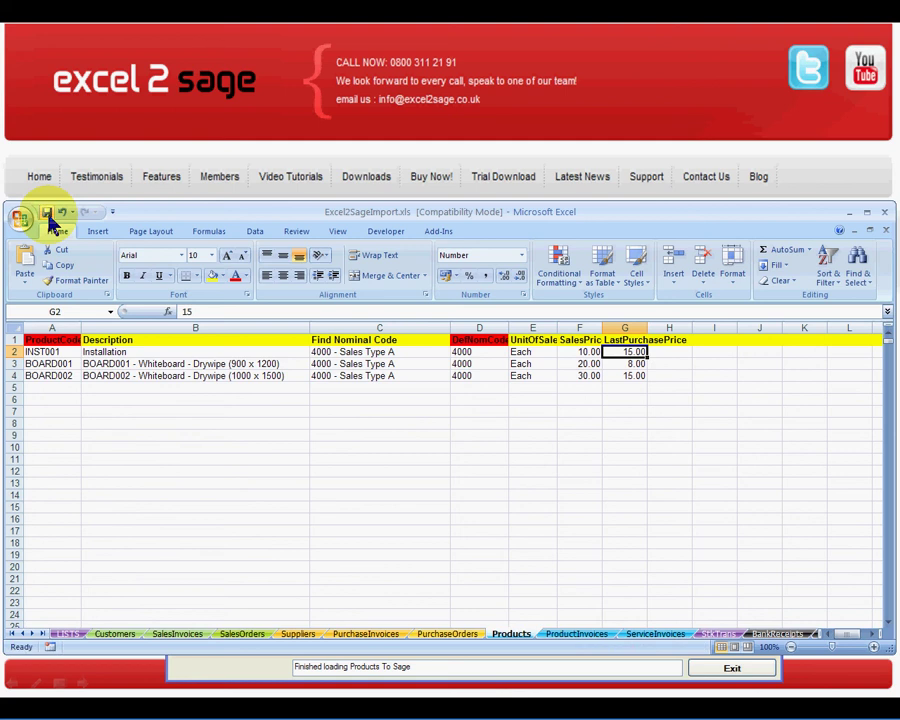
key("alt+Tab")
key("alt+Tab")
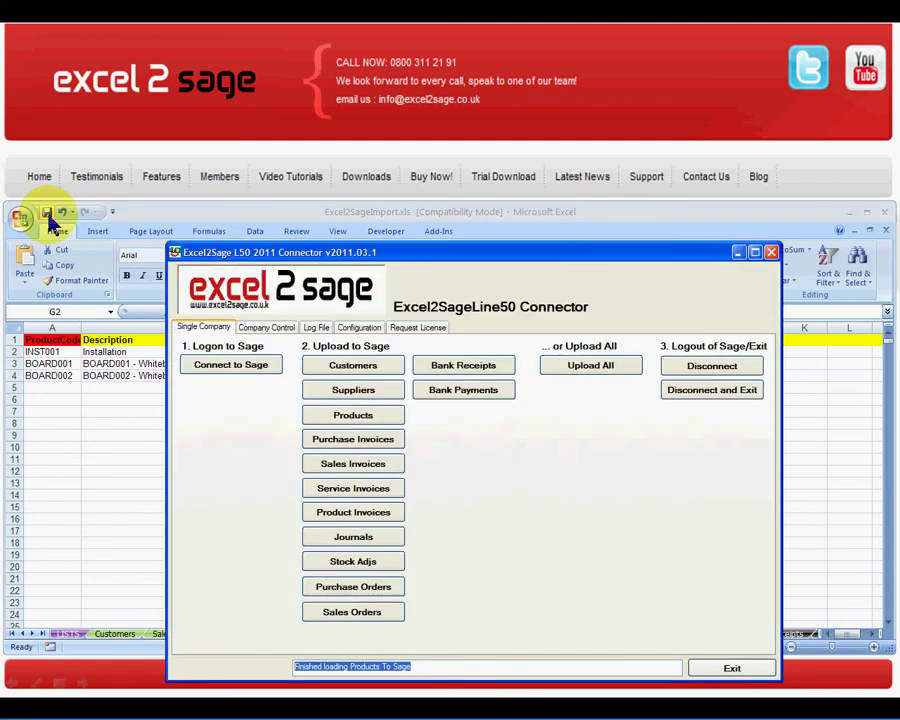
Re-upload the repriced products to Sage, then disconnect and exit the connector
left_click(353, 421)
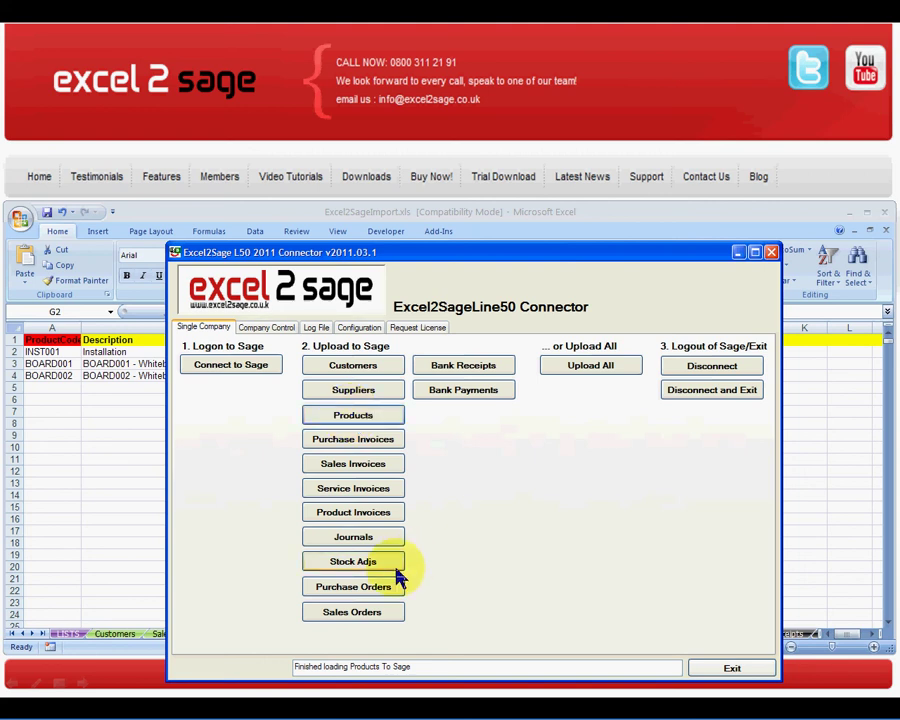
left_click_drag(434, 667, 268, 670)
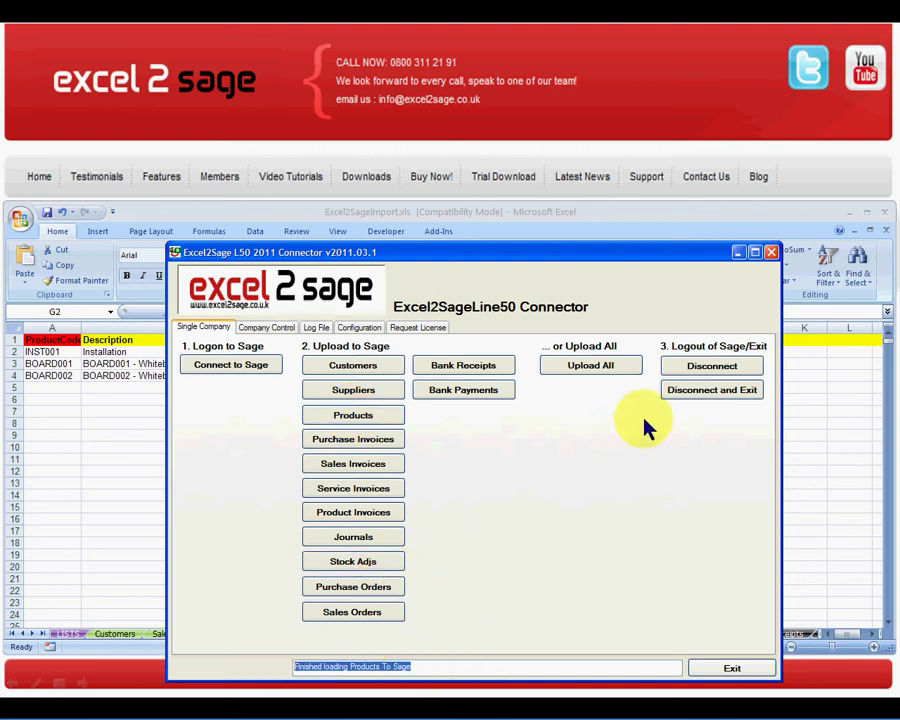
left_click(697, 396)
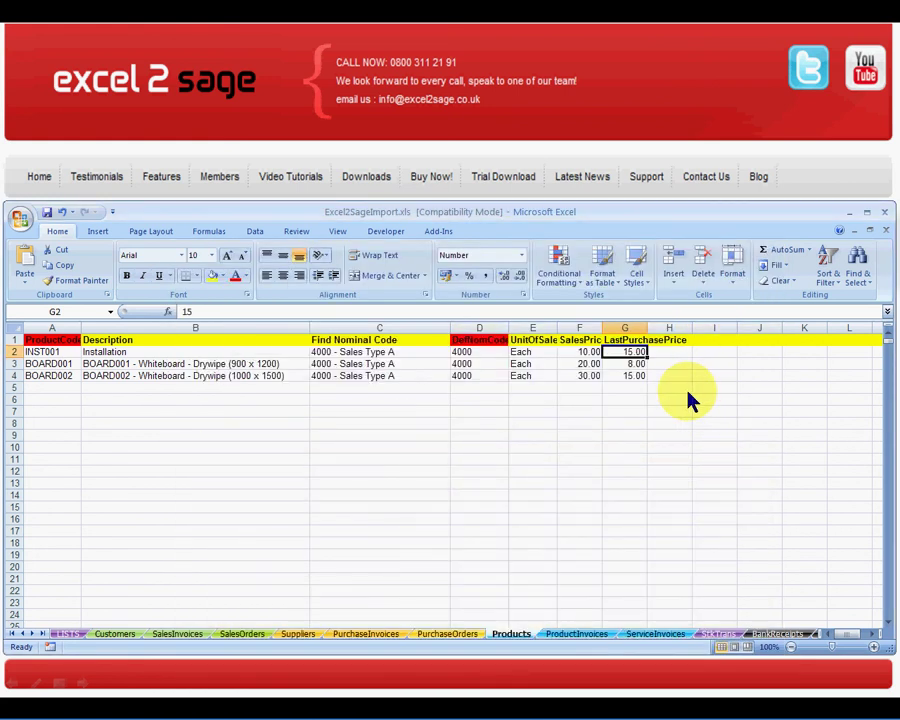
Sort Sage 50's product list by sales price and select INST001, BOARD001 and BOARD002
key("alt+Tab")
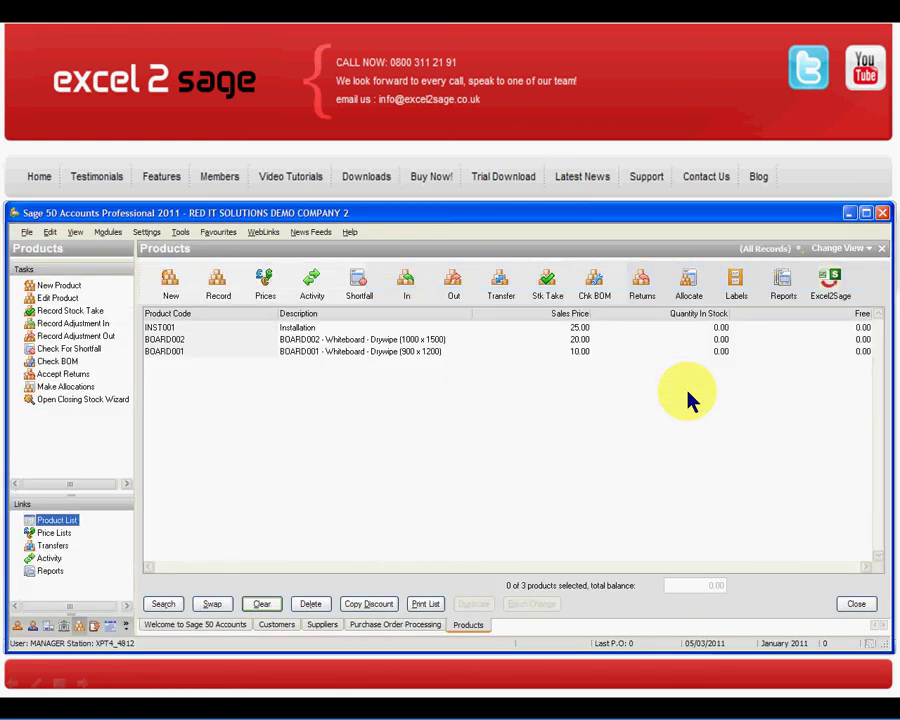
left_click(543, 315)
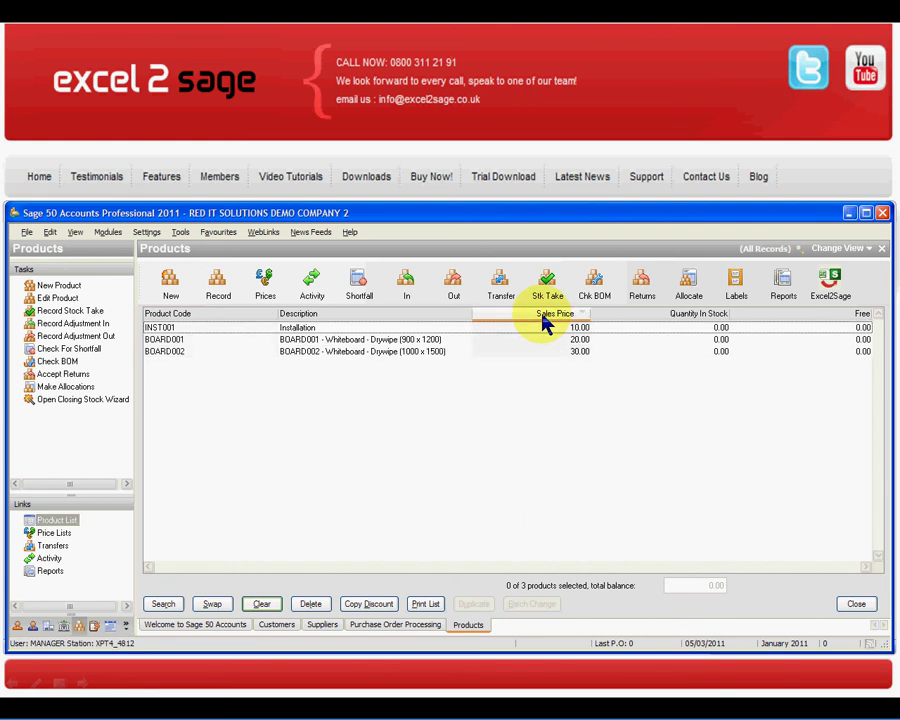
left_click(546, 329)
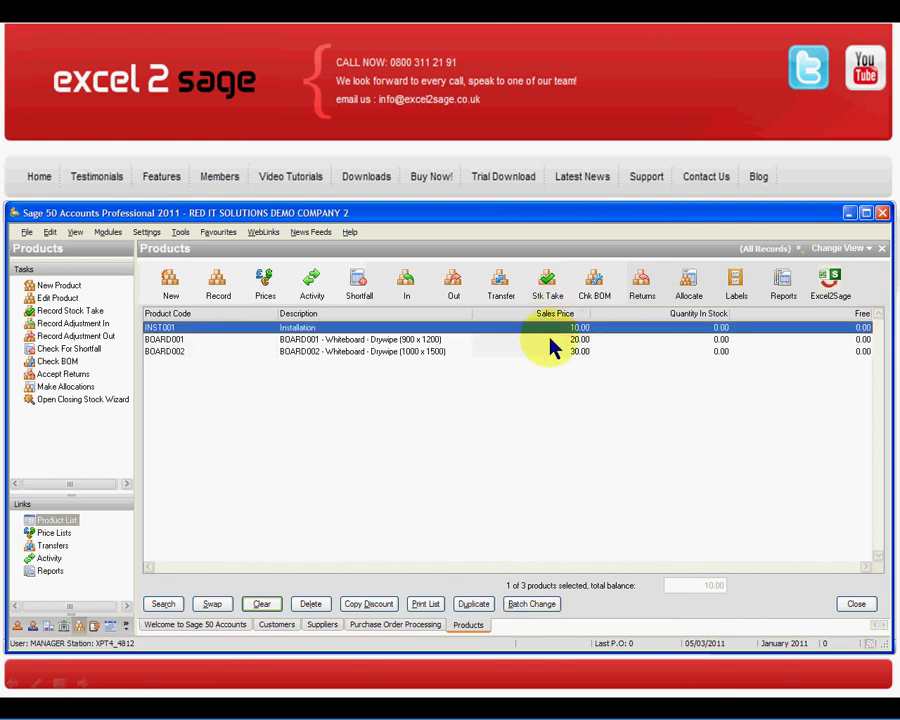
left_click(550, 340, "ctrl")
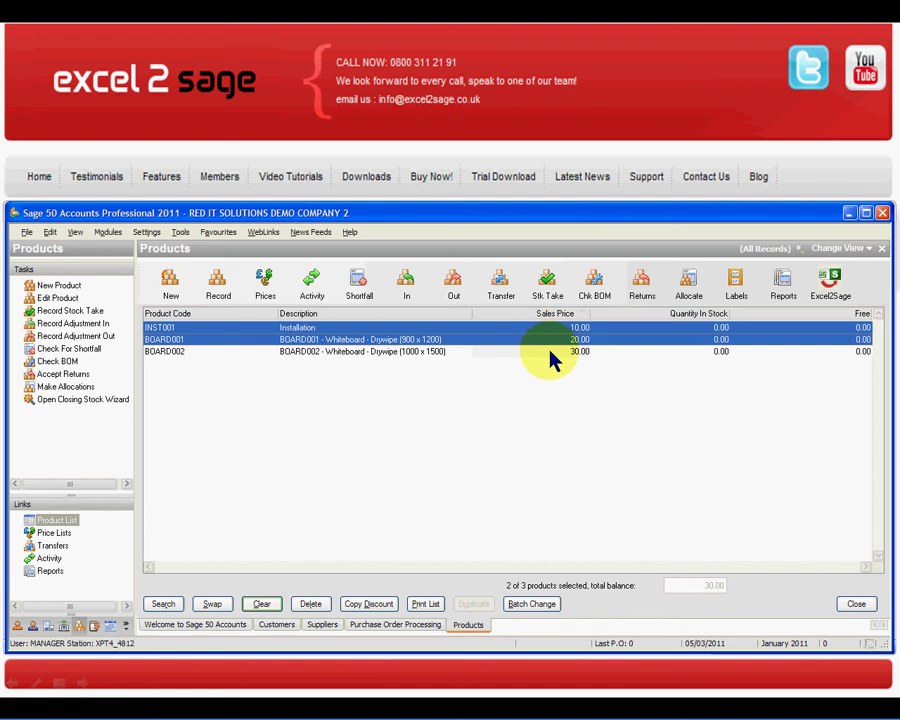
left_click(550, 352, "ctrl")
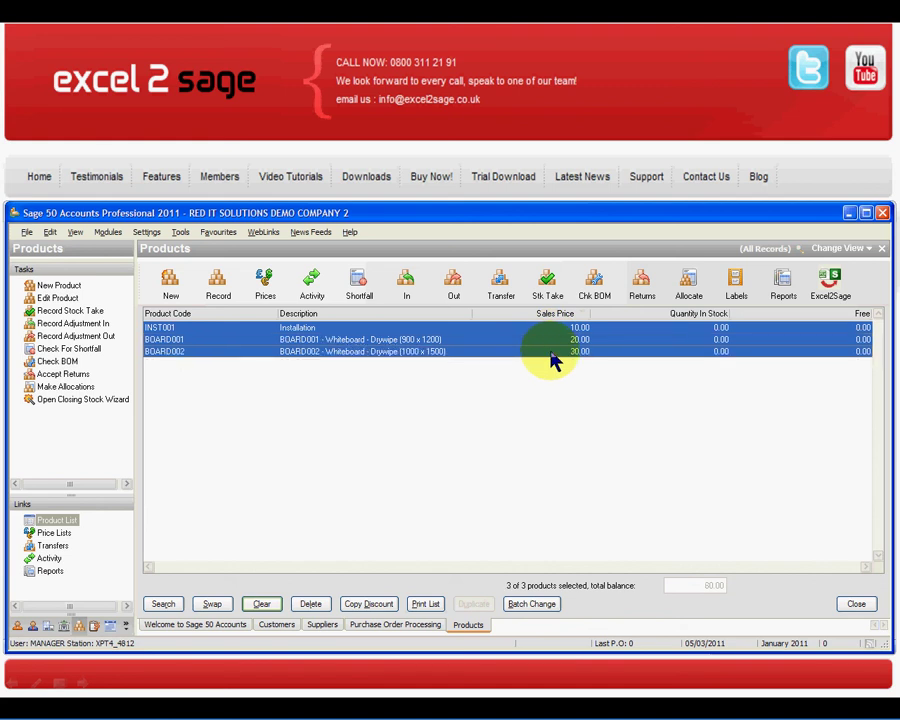